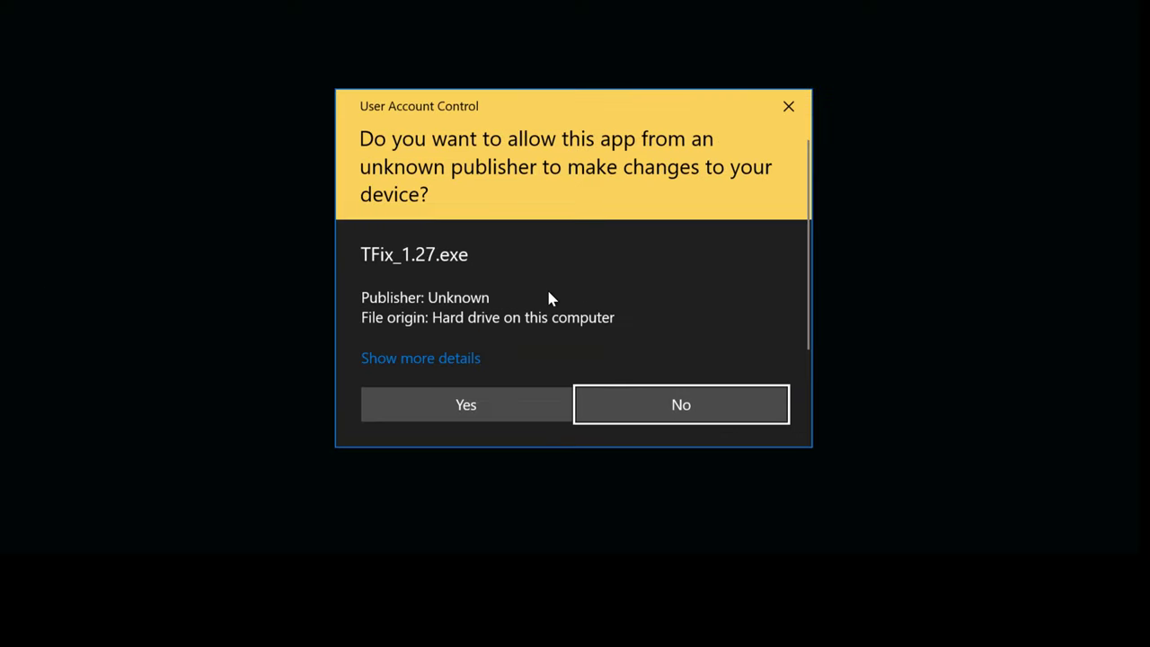
Allow TFix_1.27.exe to make changes and proceed through the Thief Fixer setup, keeping the recommended components and leaving OldDark Legacy Engine unselected.
click(499, 415)
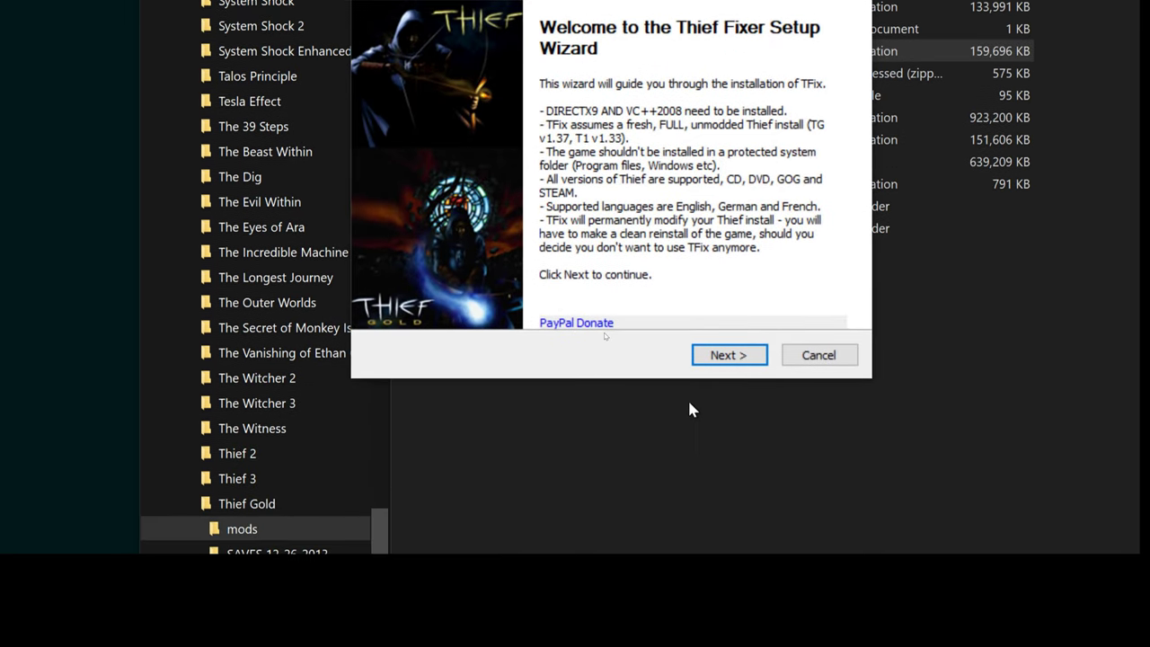
click(733, 355)
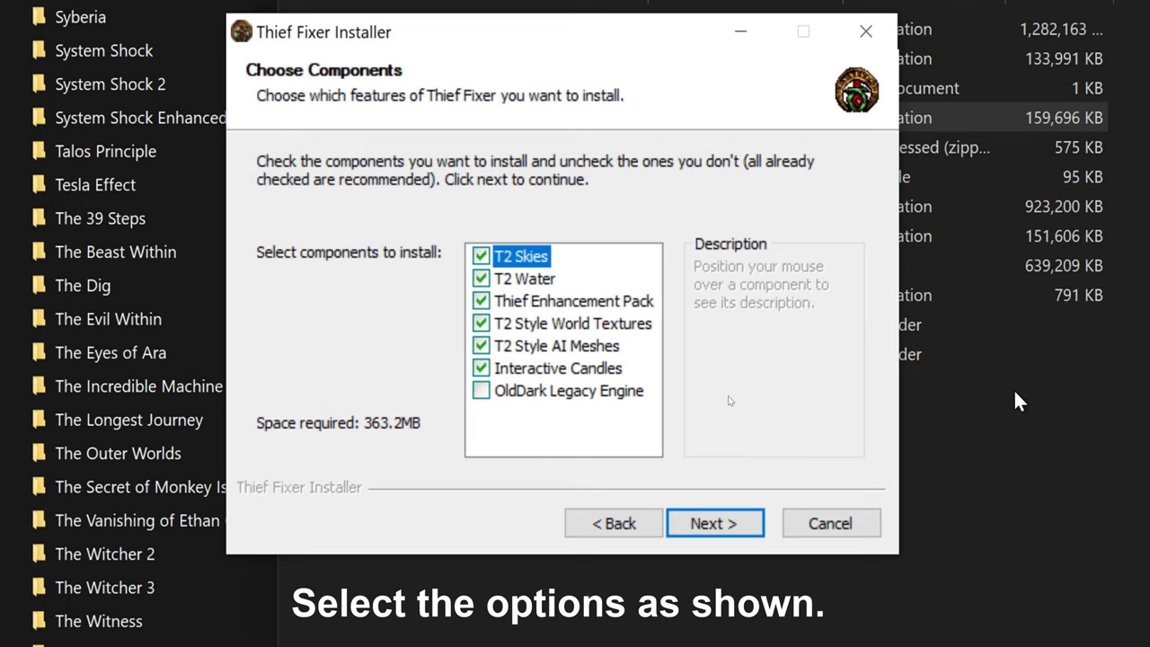
click(727, 525)
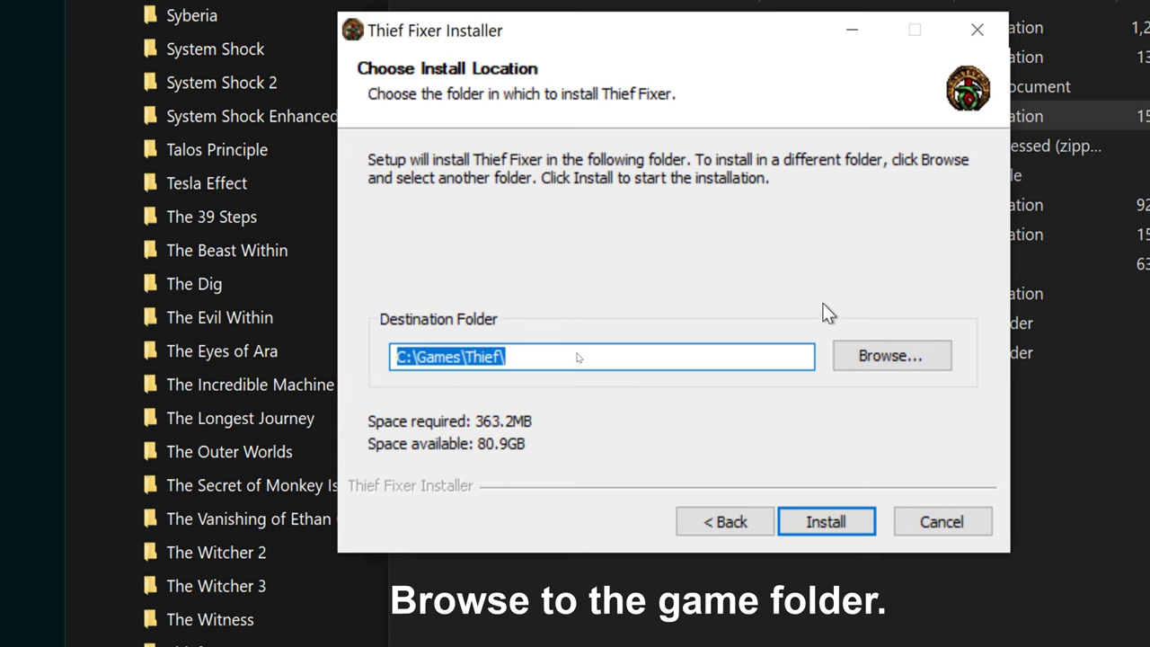
Set the Thief Fixer destination folder to G:\GOG GALAXY GAMES\Thief Gold.
click(901, 356)
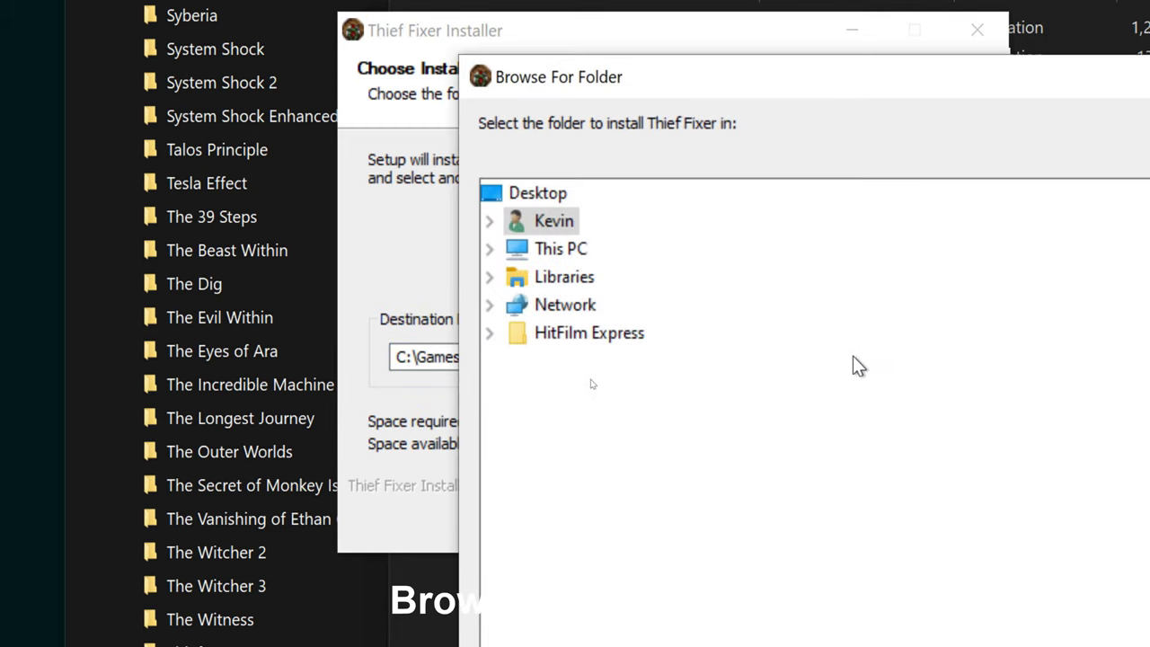
click(490, 249)
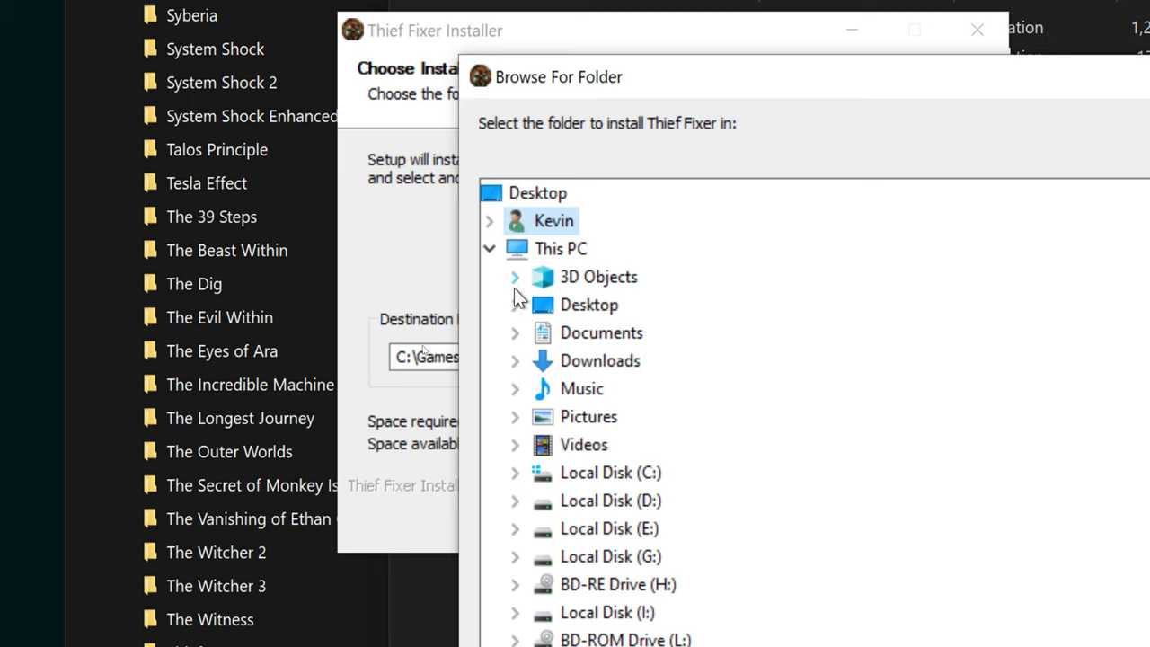
click(514, 557)
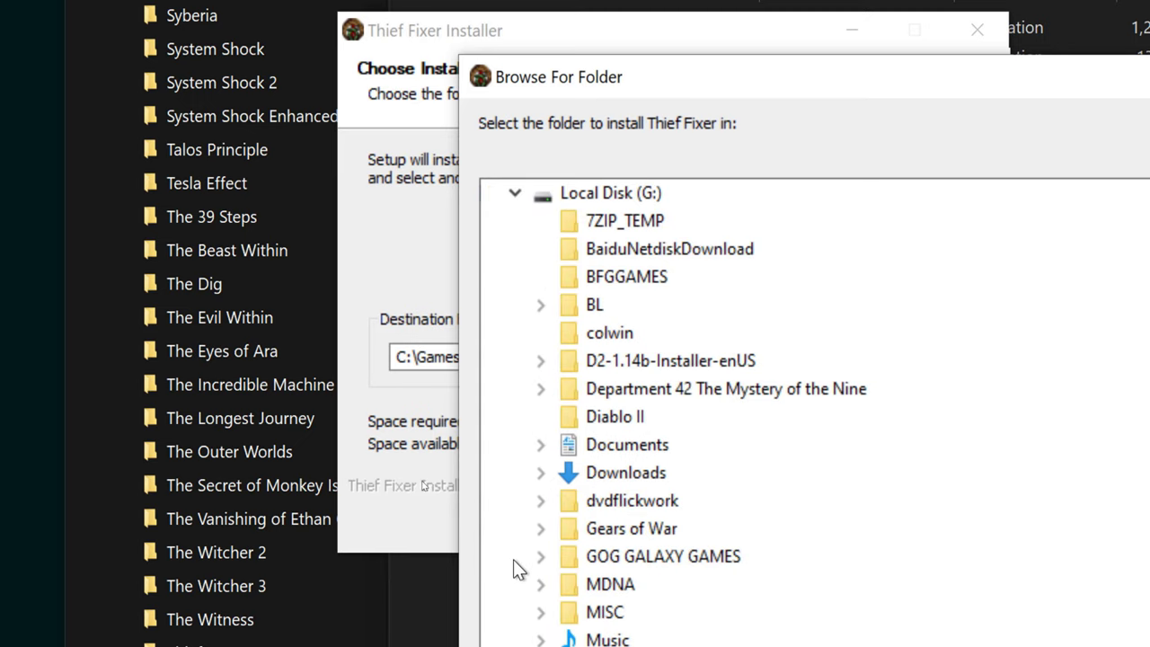
click(541, 557)
scroll(514, 539, down, 2)
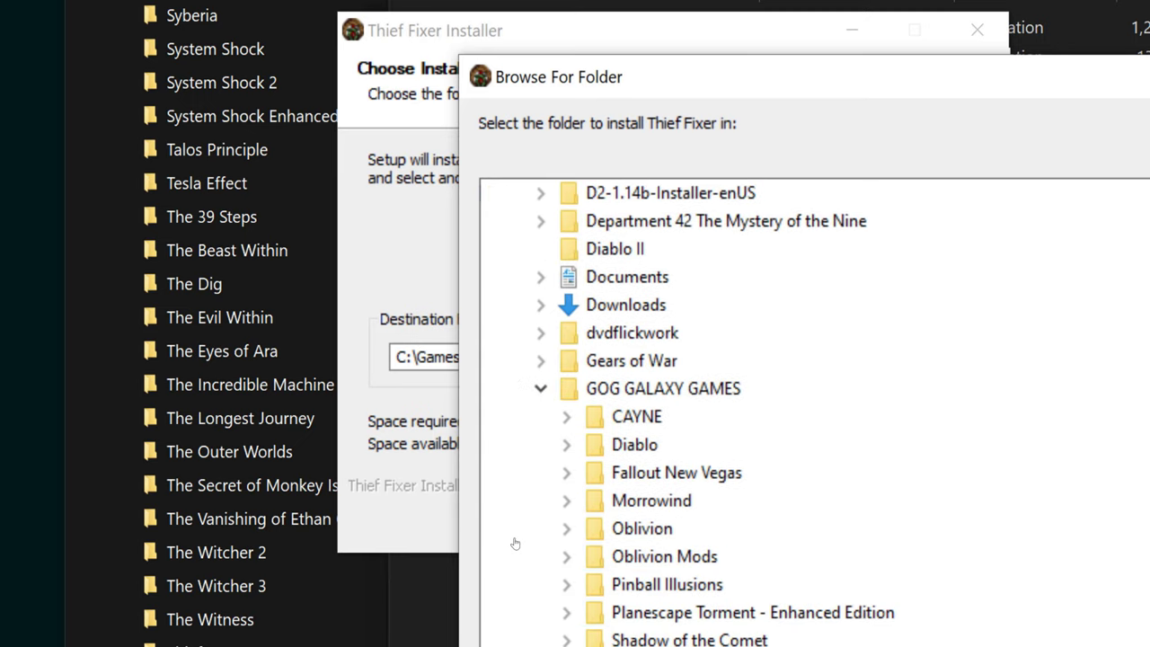
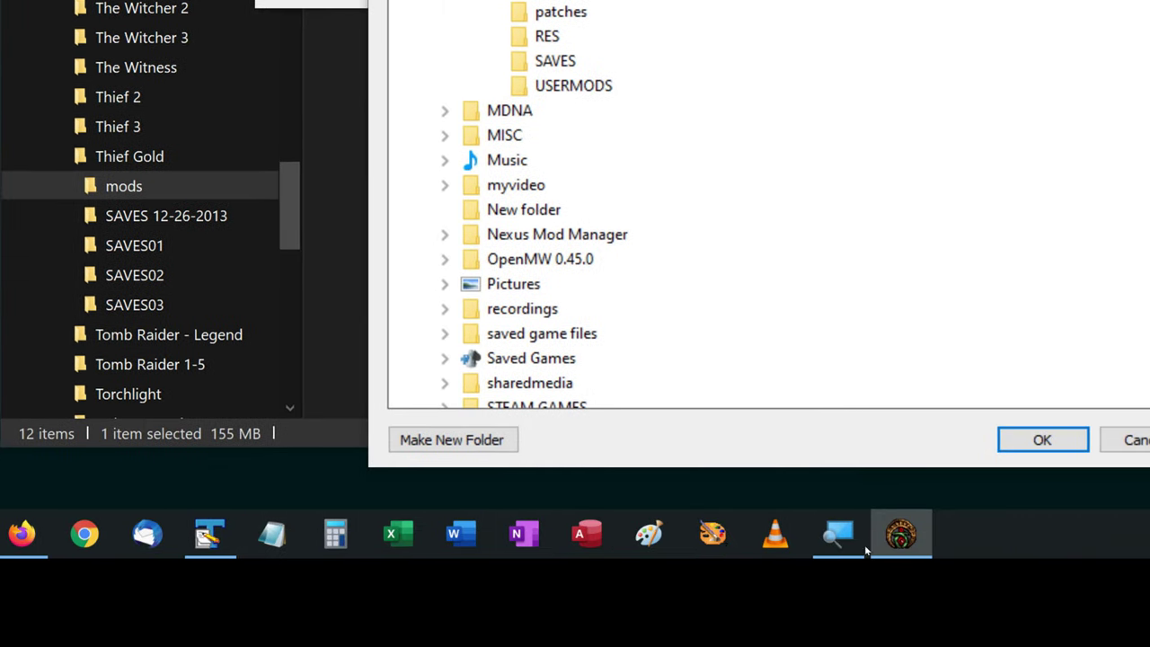
click(1051, 442)
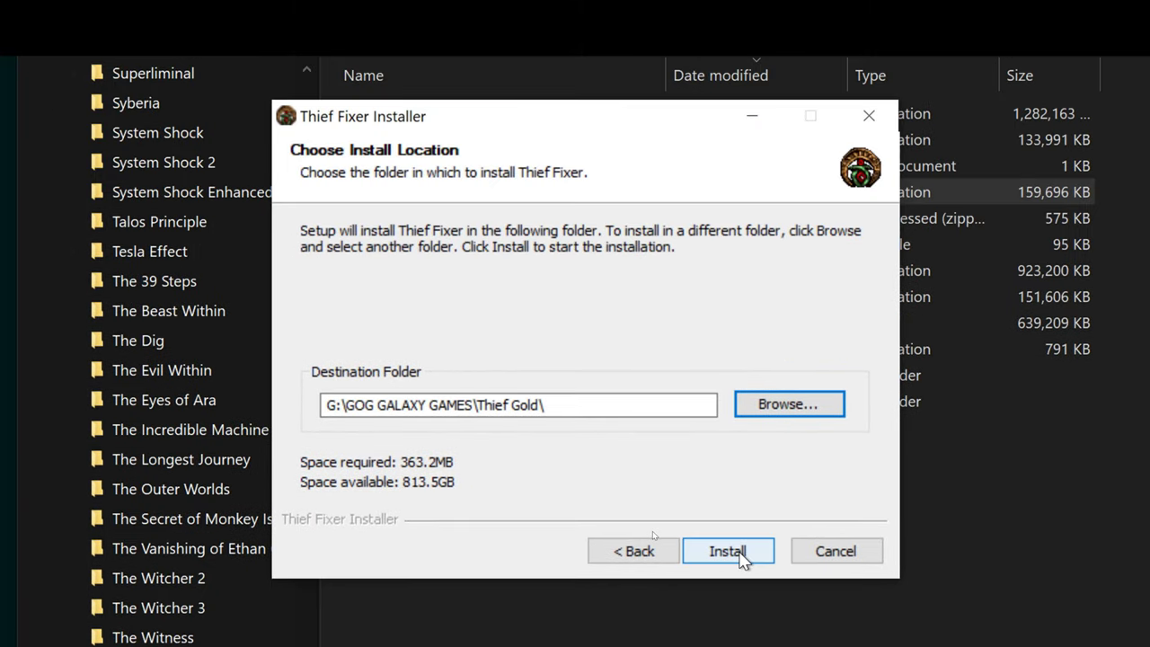
Install Thief Fixer without disabling anti-aliasing and close the completed setup wizard.
click(739, 555)
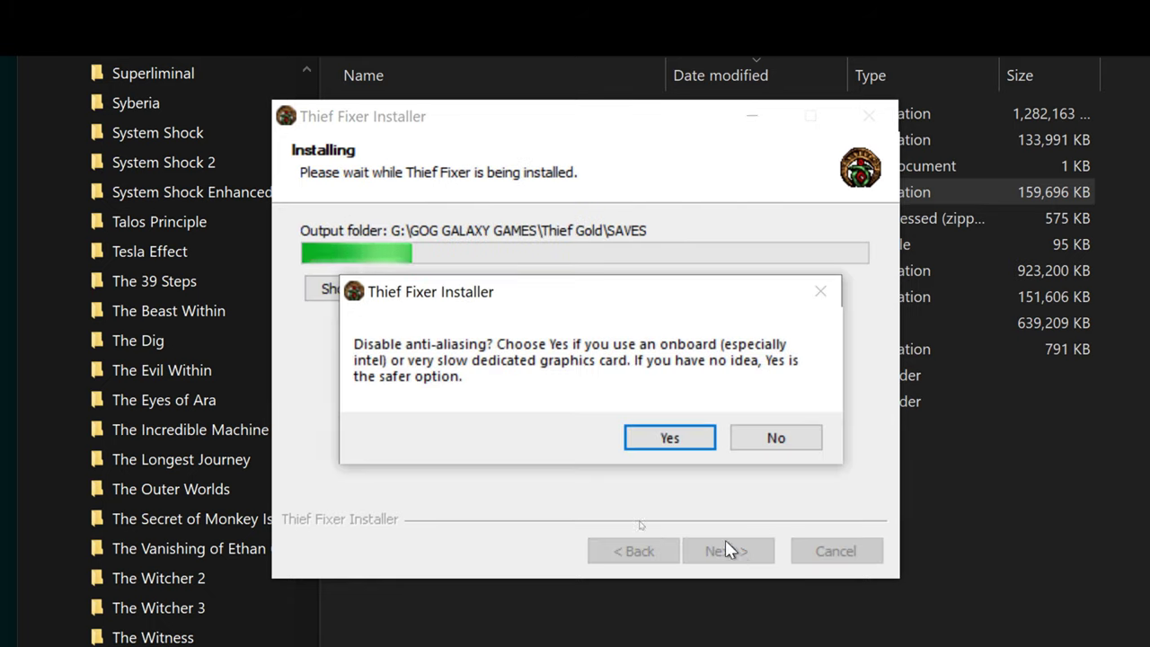
click(798, 447)
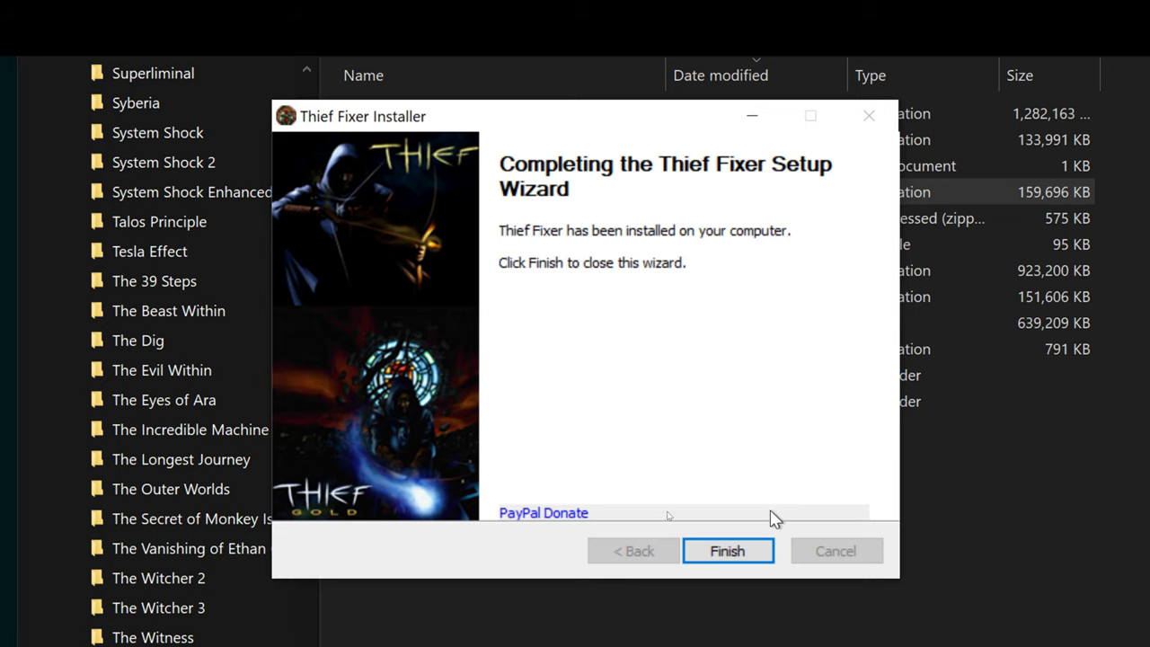
click(728, 550)
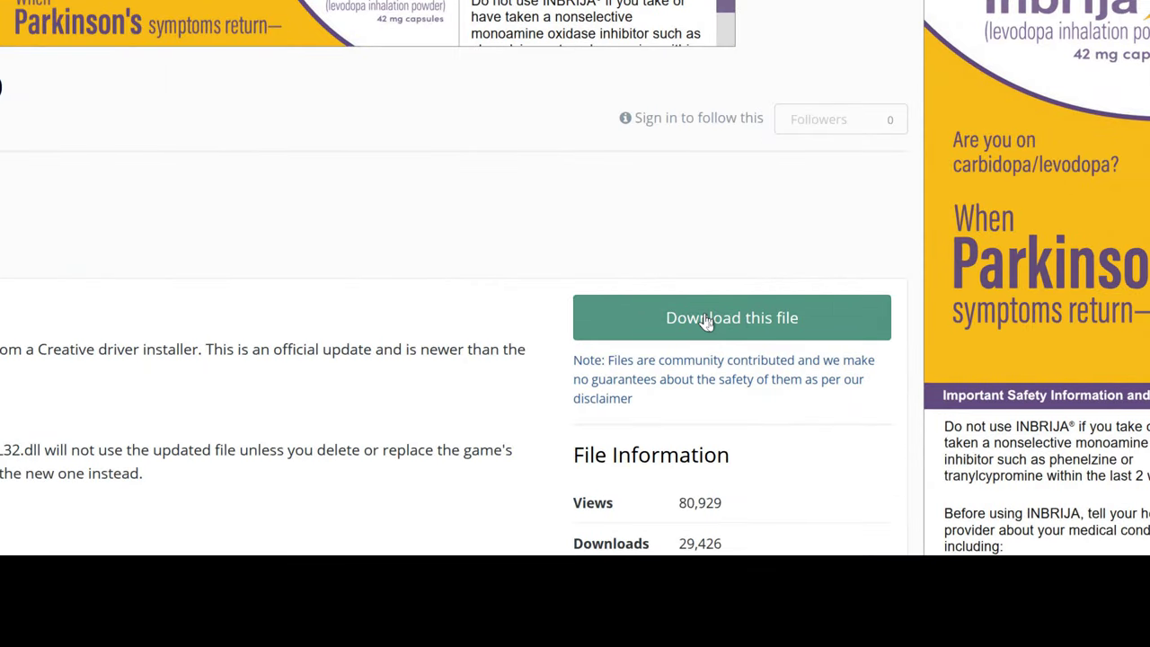
Request the OpenAL 2.1.0.0 file download in Firefox and agree to the site's download terms.
click(705, 322)
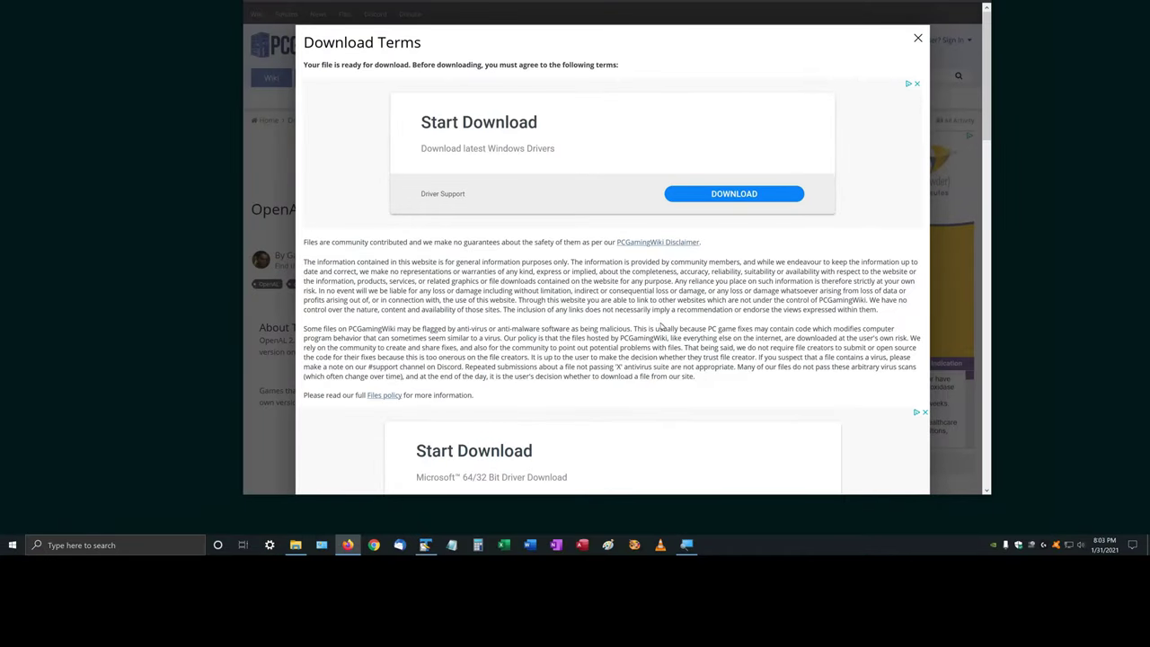
scroll(545, 375, down, 5)
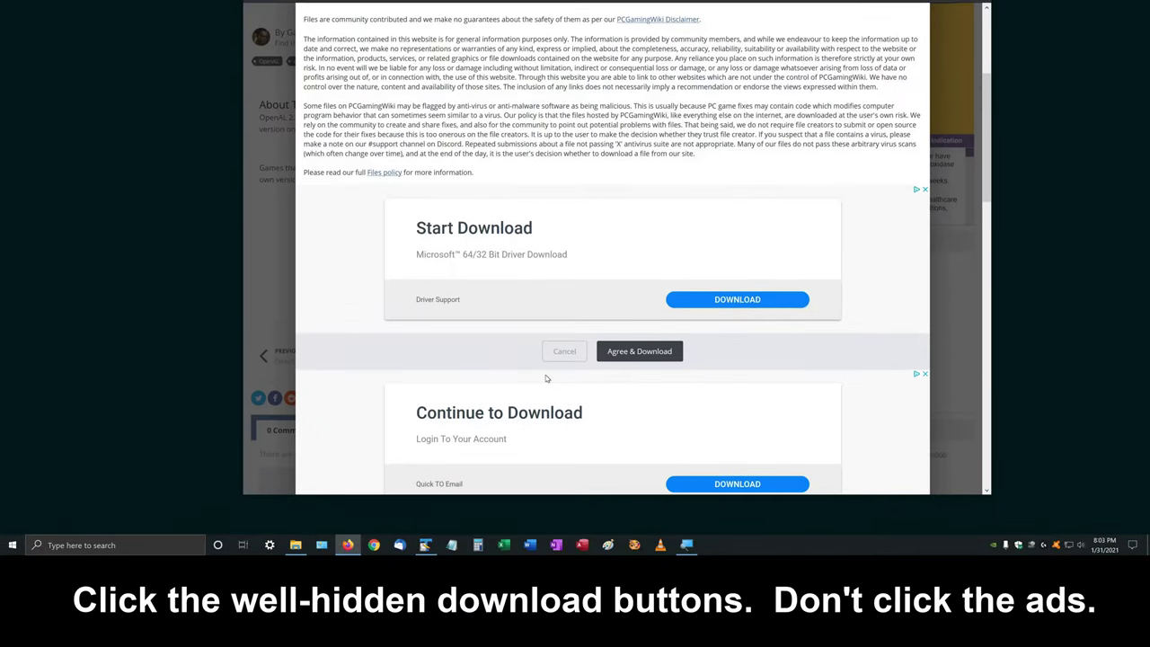
scroll(545, 379, down, 1)
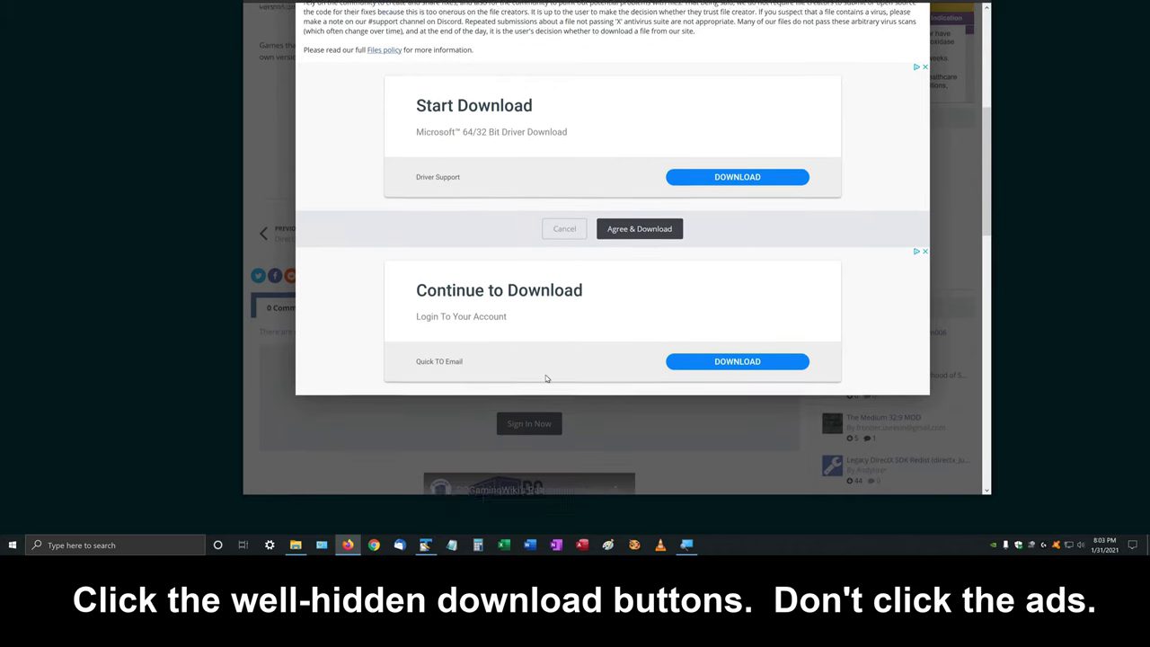
scroll(549, 377, up, 1)
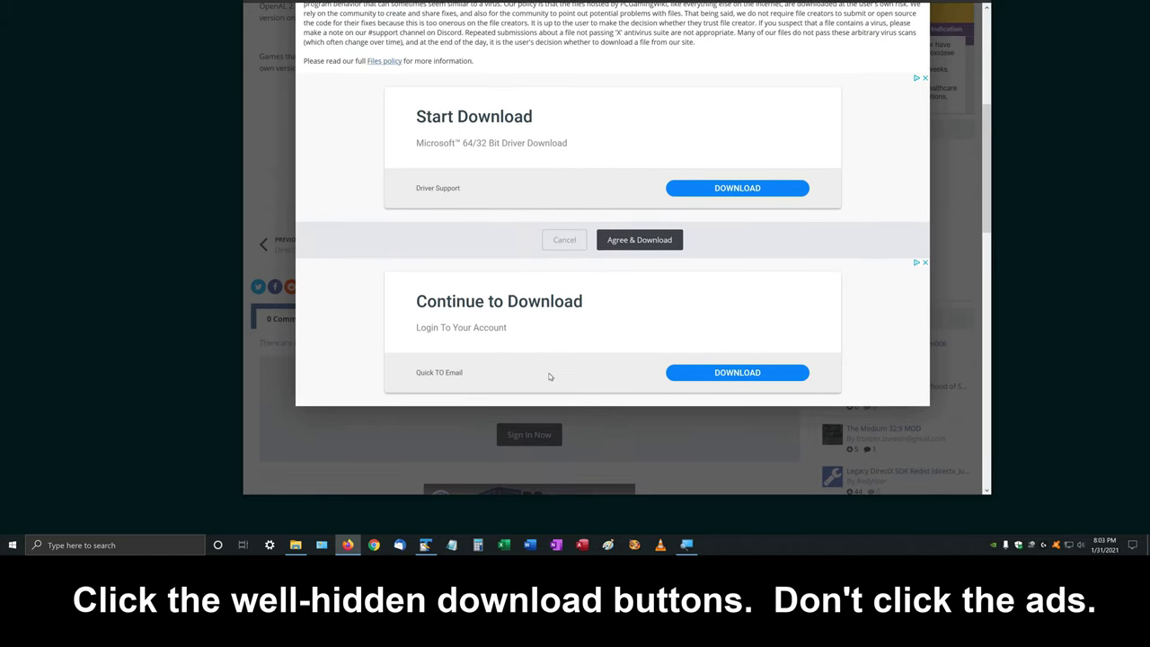
scroll(549, 377, down, 1)
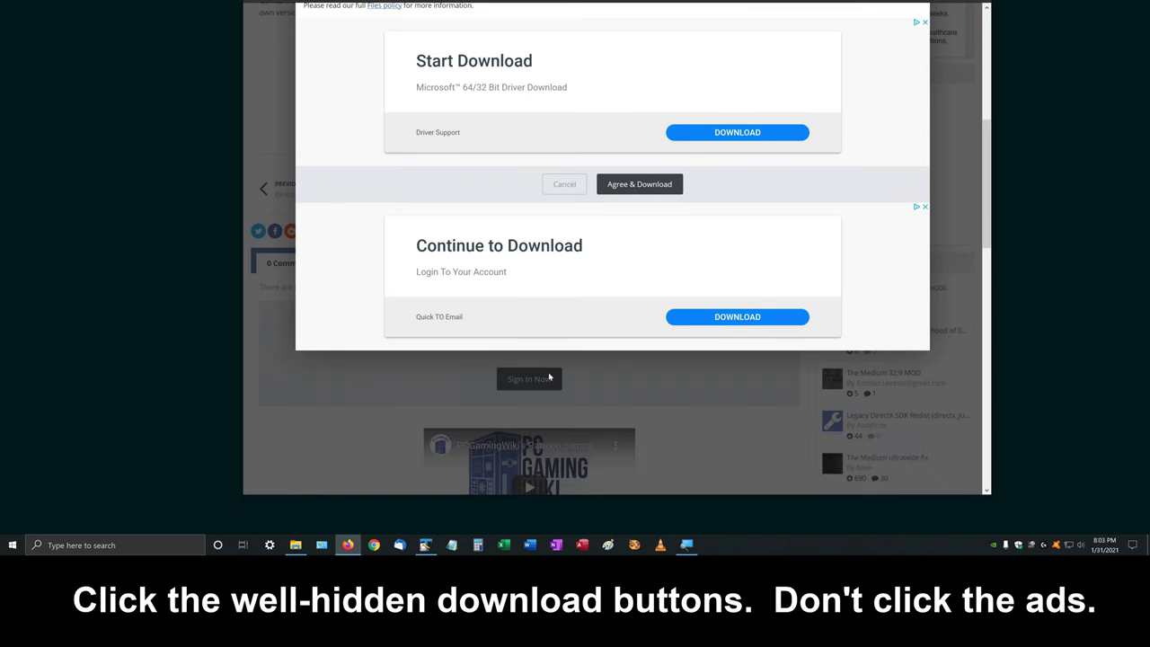
scroll(549, 378, up, 3)
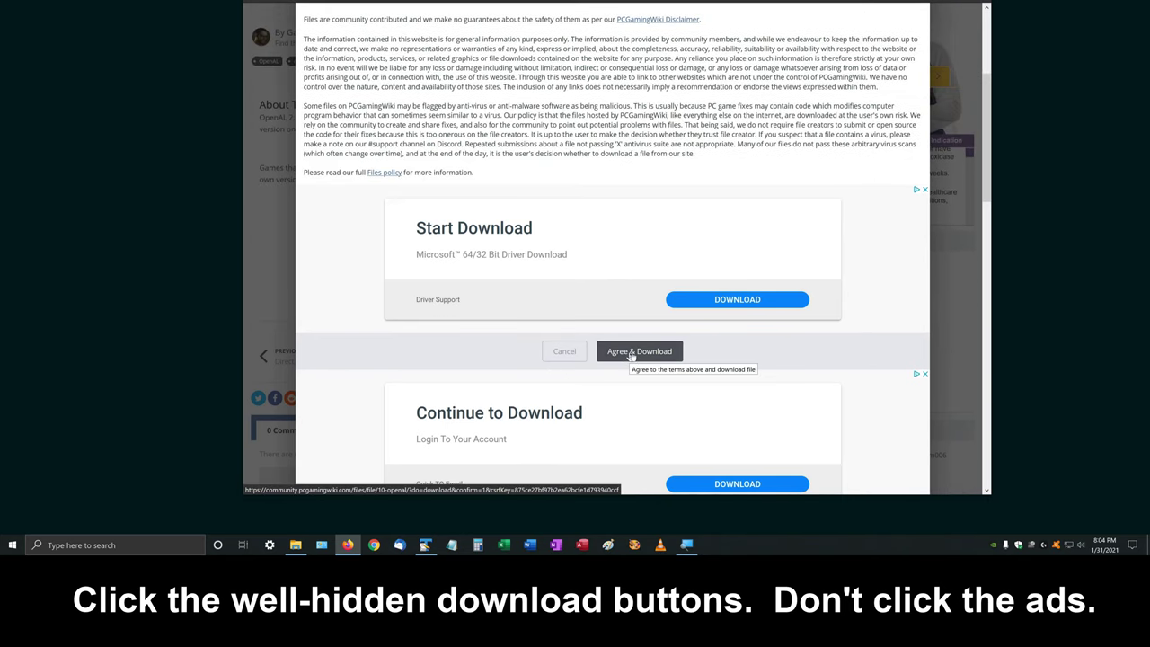
click(630, 353)
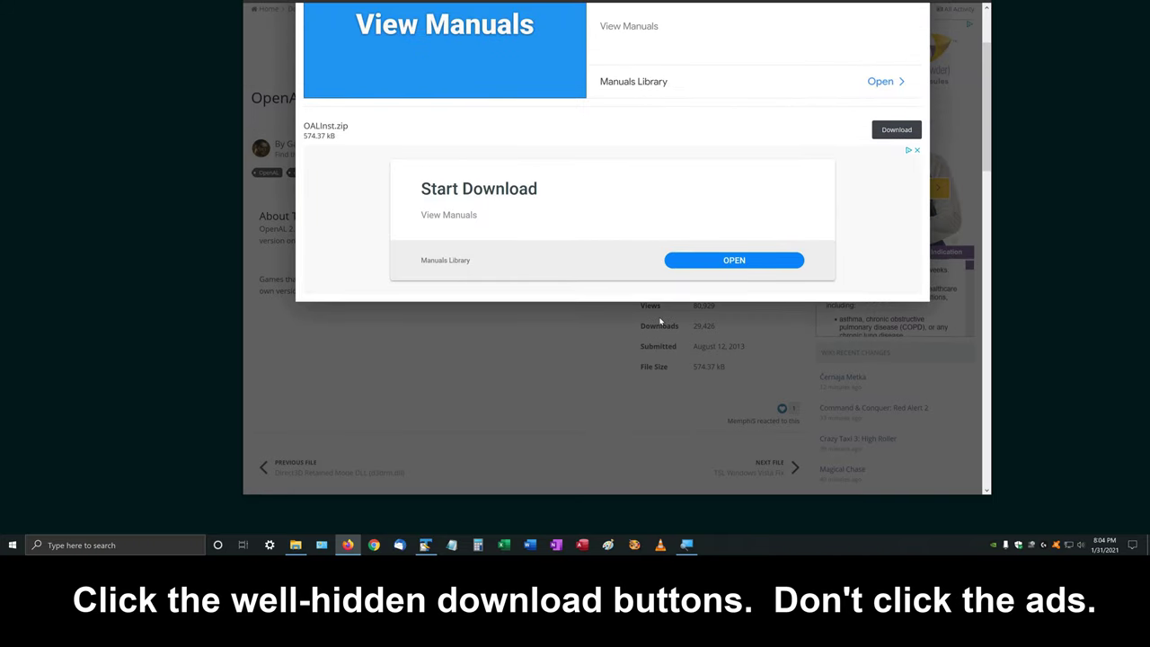
Download OALInst.zip from the file list and save it to disk.
scroll(662, 321, up, 1)
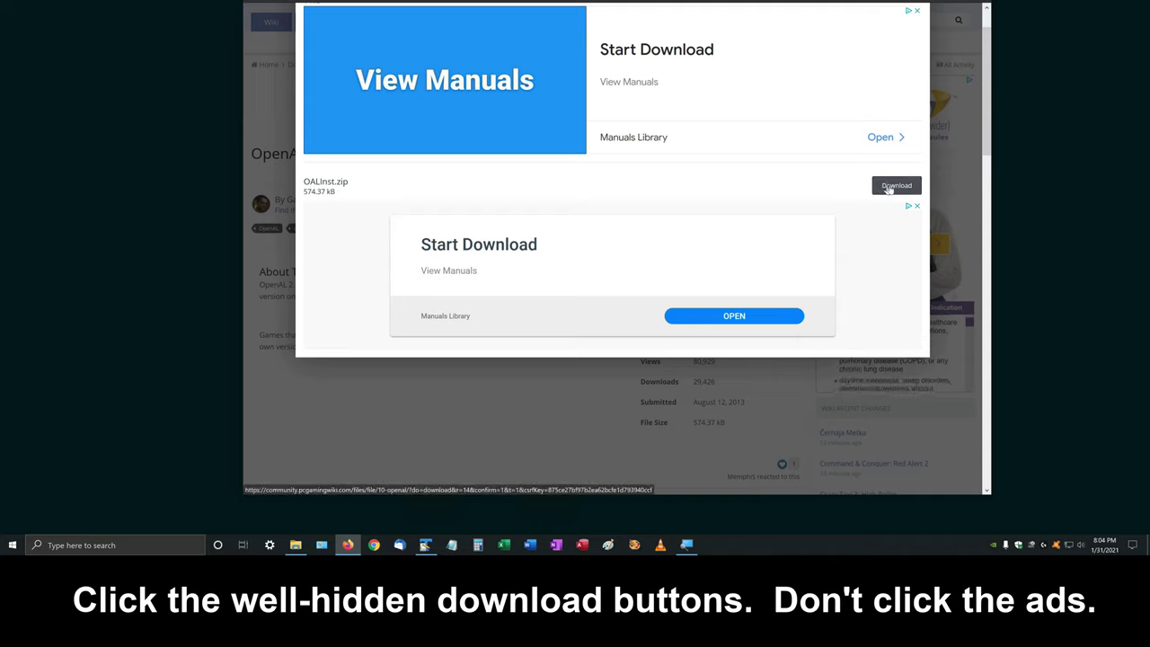
click(888, 187)
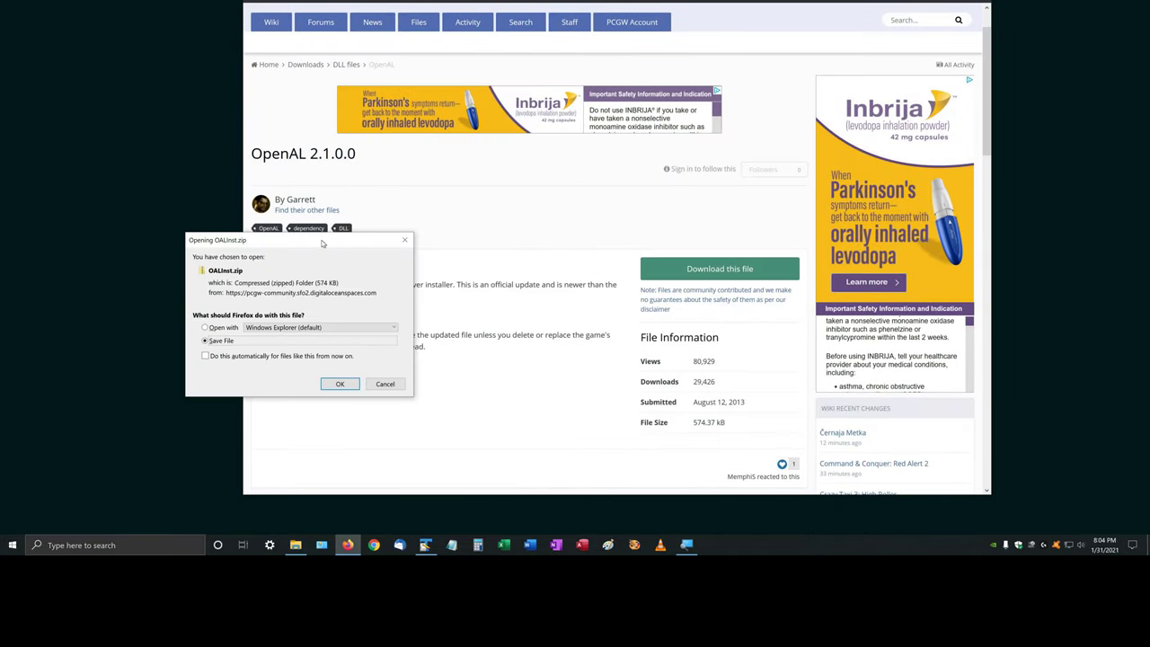
drag(322, 243, 463, 115)
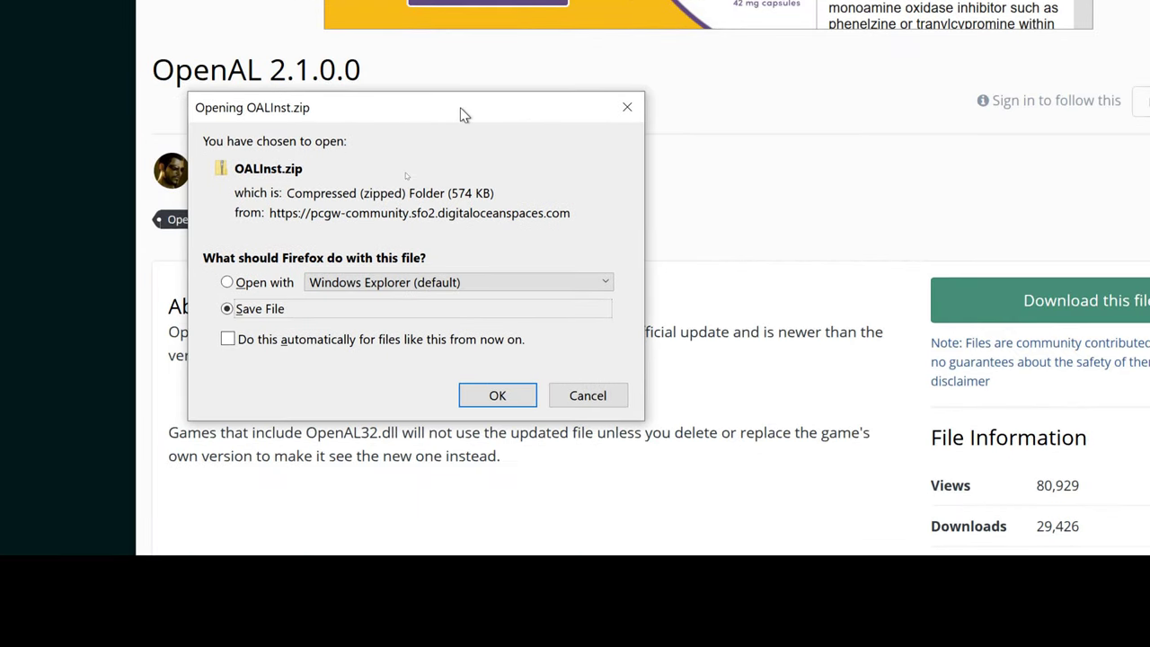
click(498, 396)
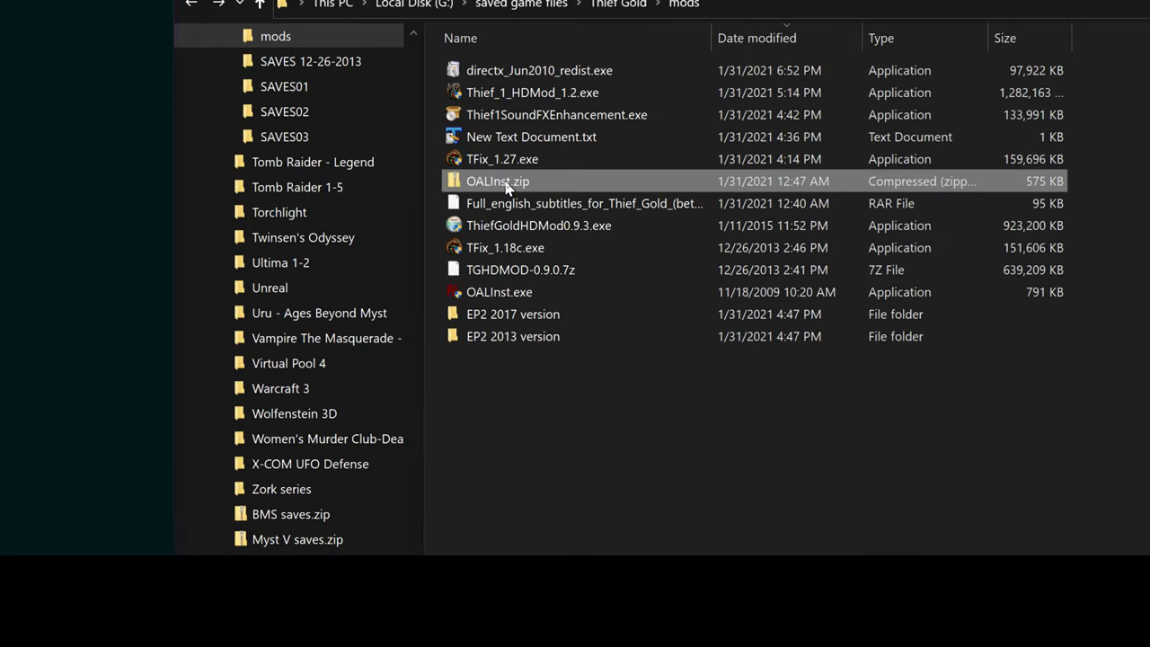
Open OALInst.zip from the mods folder as a 7-Zip archive and reposition its window over the folder.
right_click(525, 185)
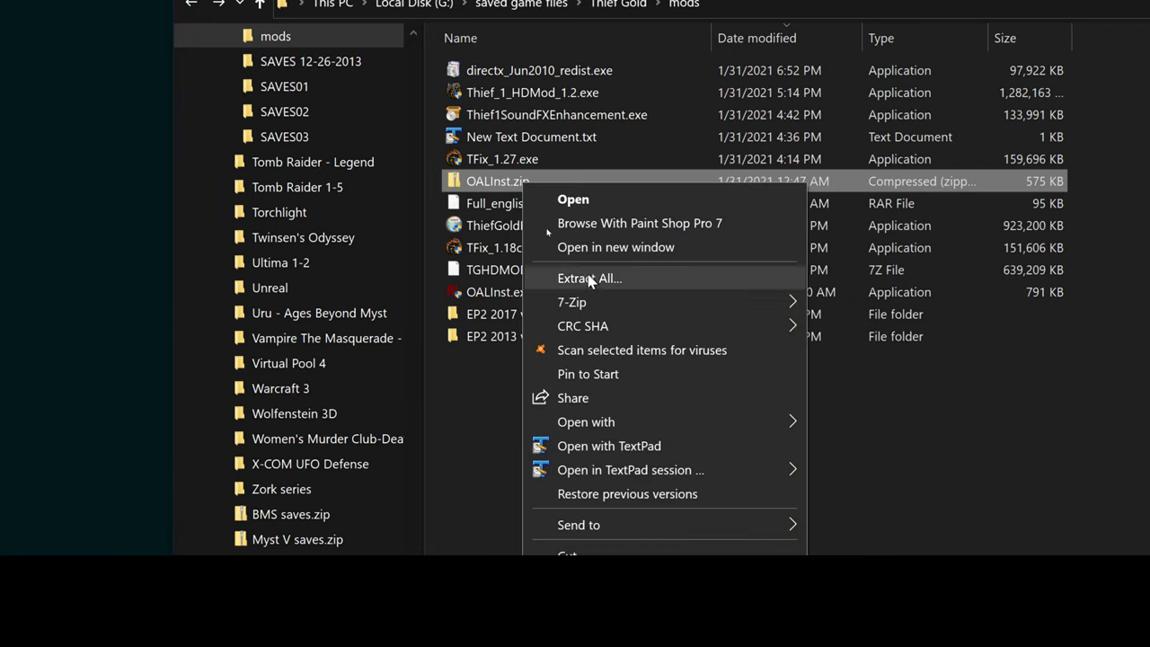
mouse_move(746, 302)
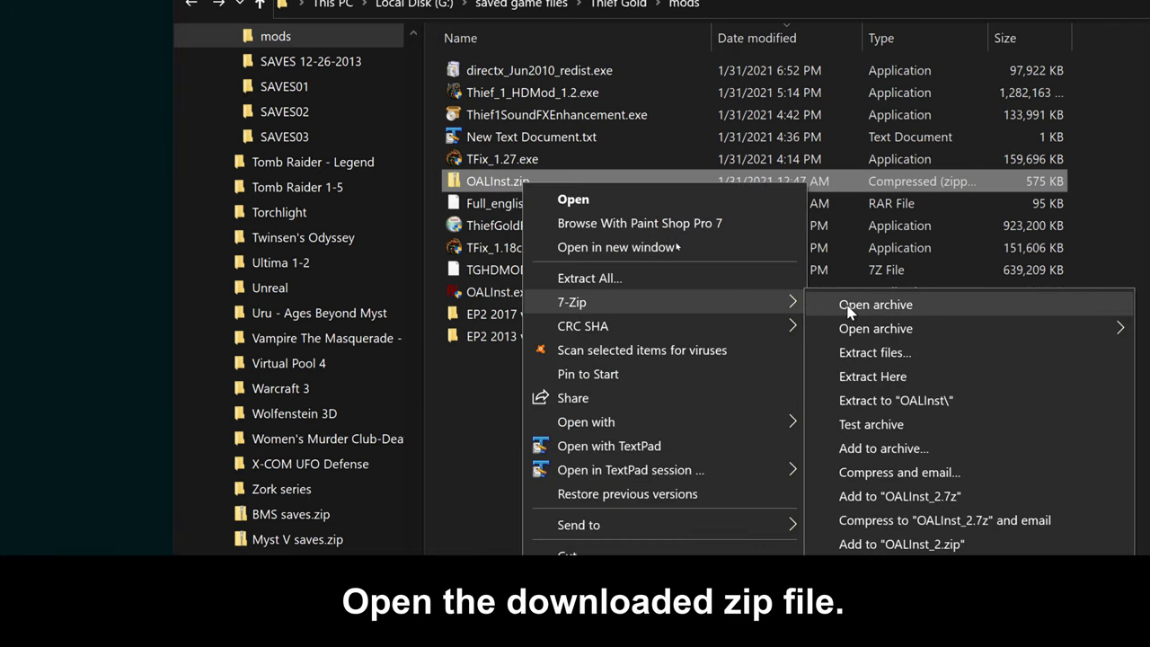
click(848, 305)
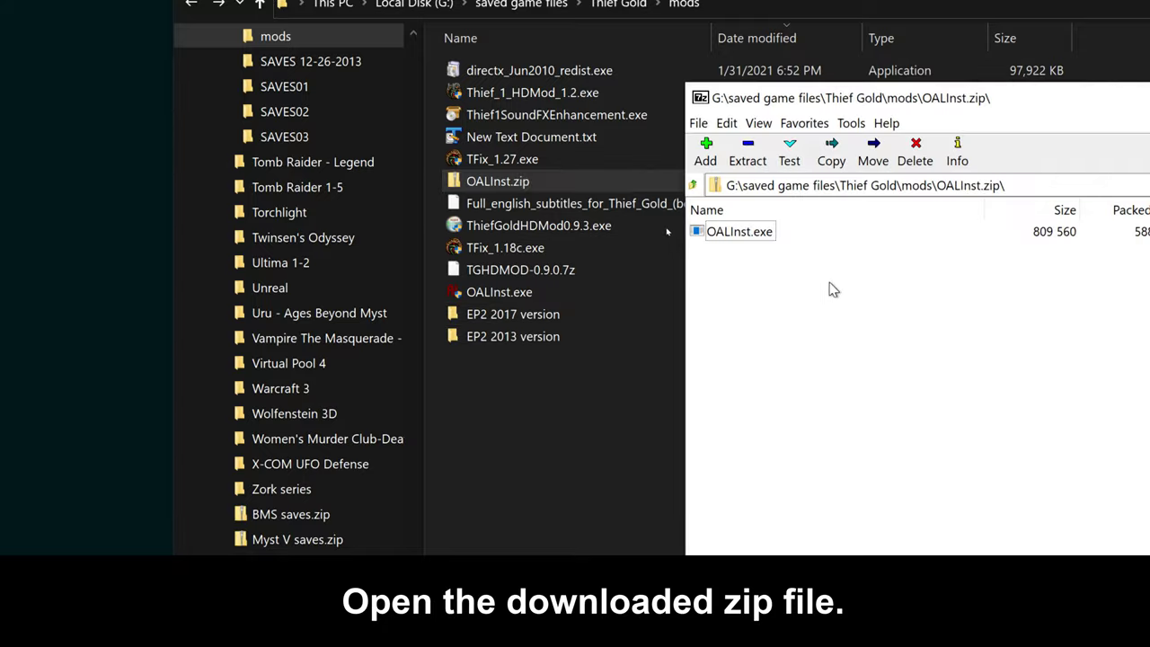
drag(822, 95, 318, 2)
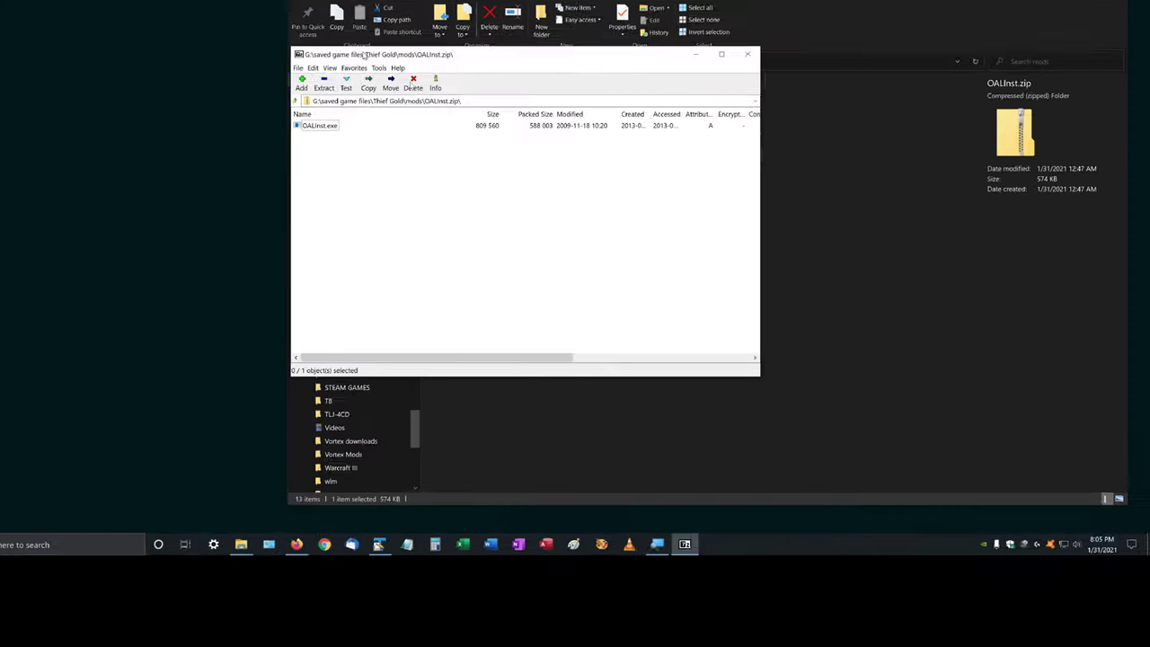
drag(410, 83, 512, 154)
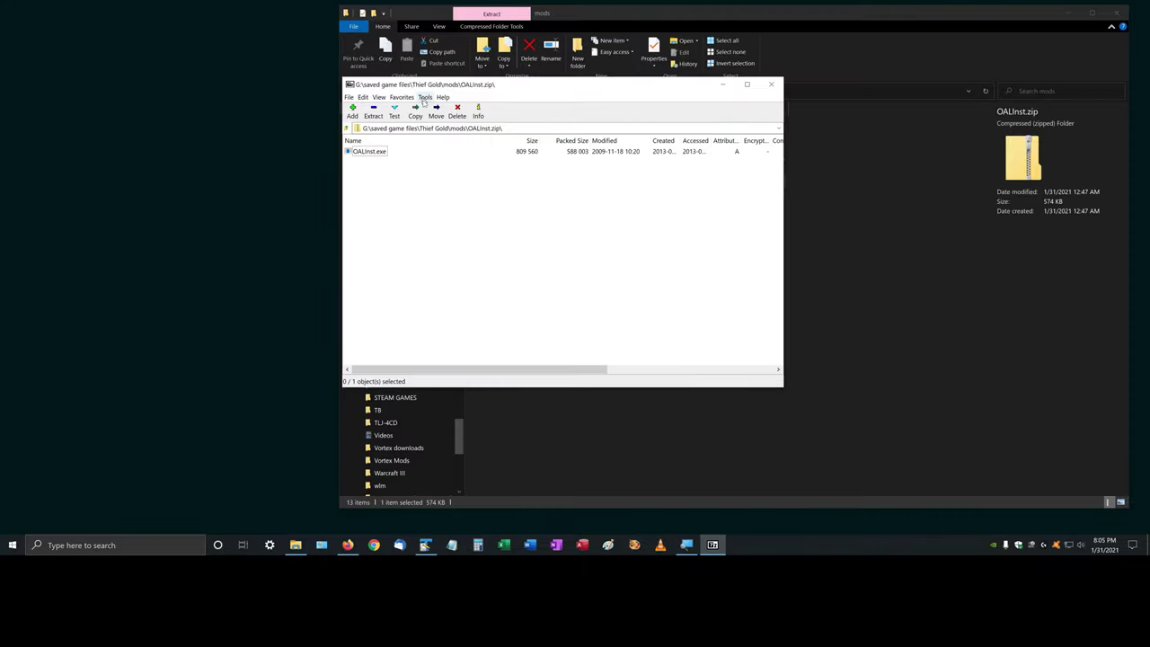
Extract OALInst.exe from the archive into the mods folder and close the archive window.
click(233, 122)
click(234, 122)
drag(381, 153, 845, 332)
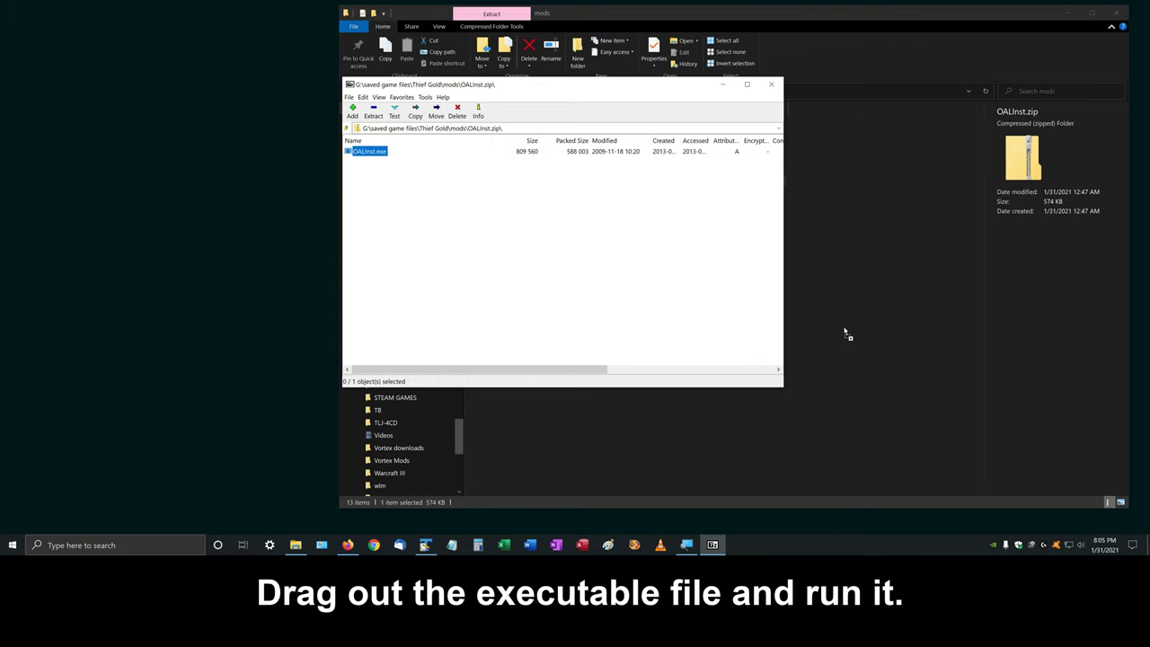
drag(845, 332, 845, 331)
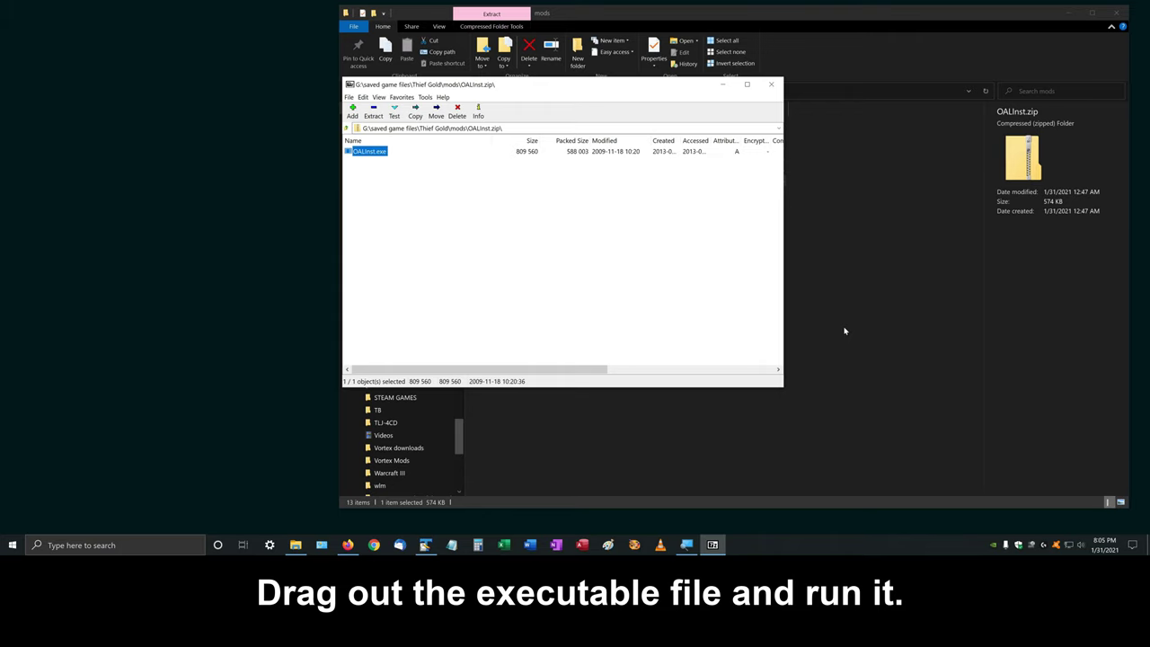
click(771, 83)
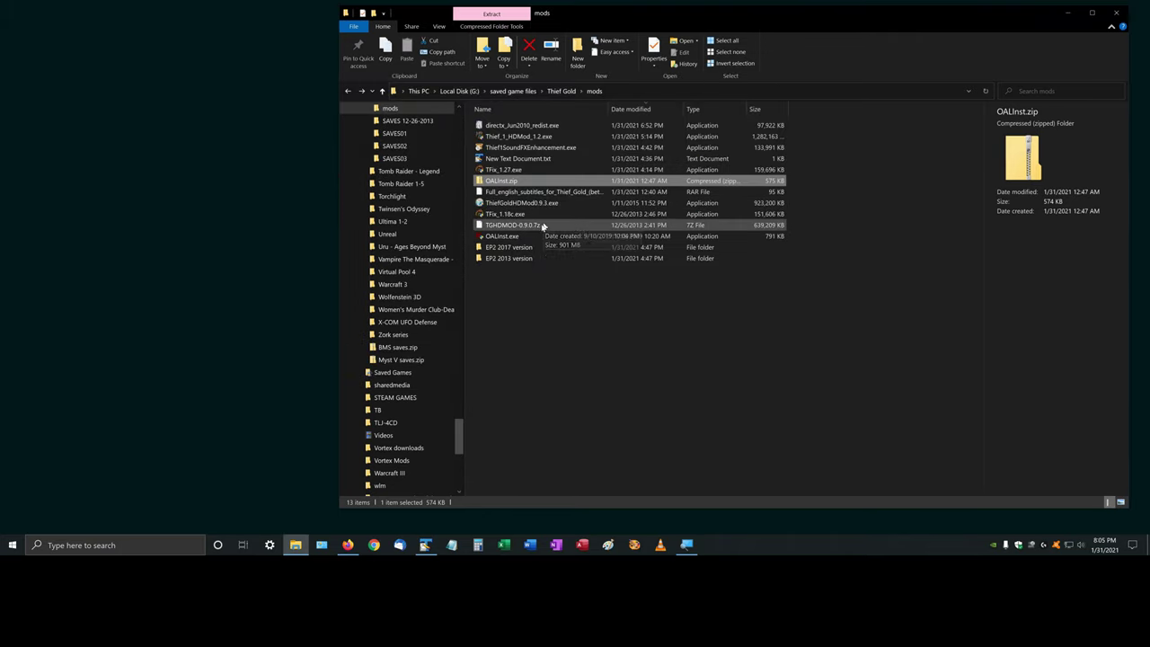
Run OALInst.exe from the mods folder and allow the OpenAL Installer to make changes to the device.
click(518, 237)
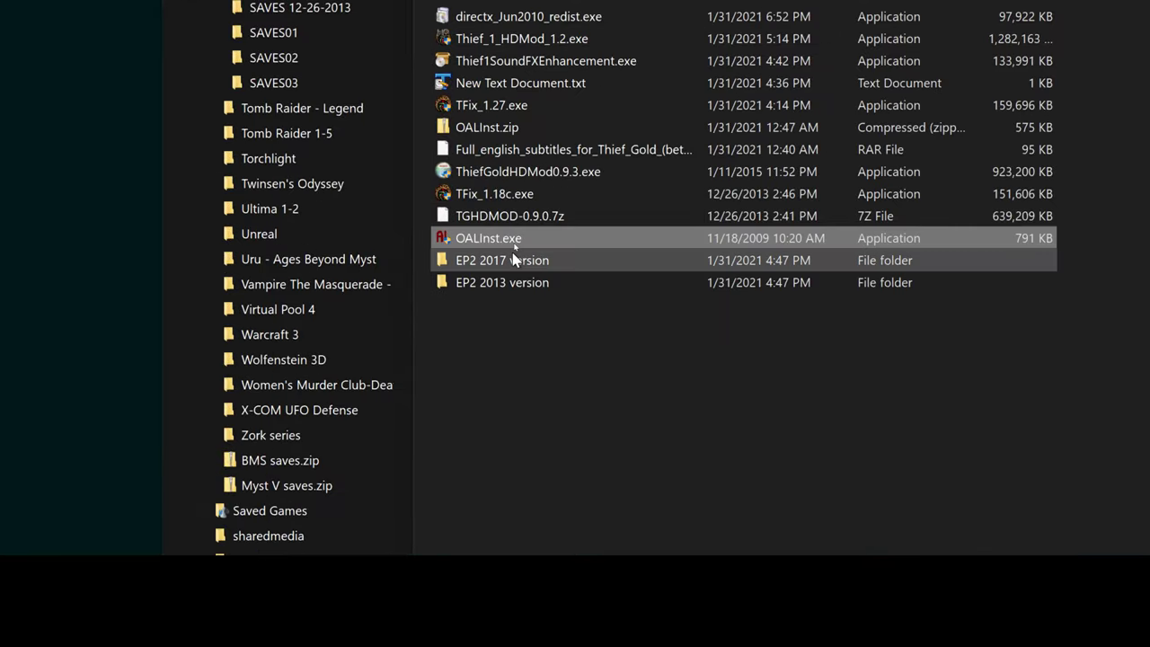
right_click(524, 241)
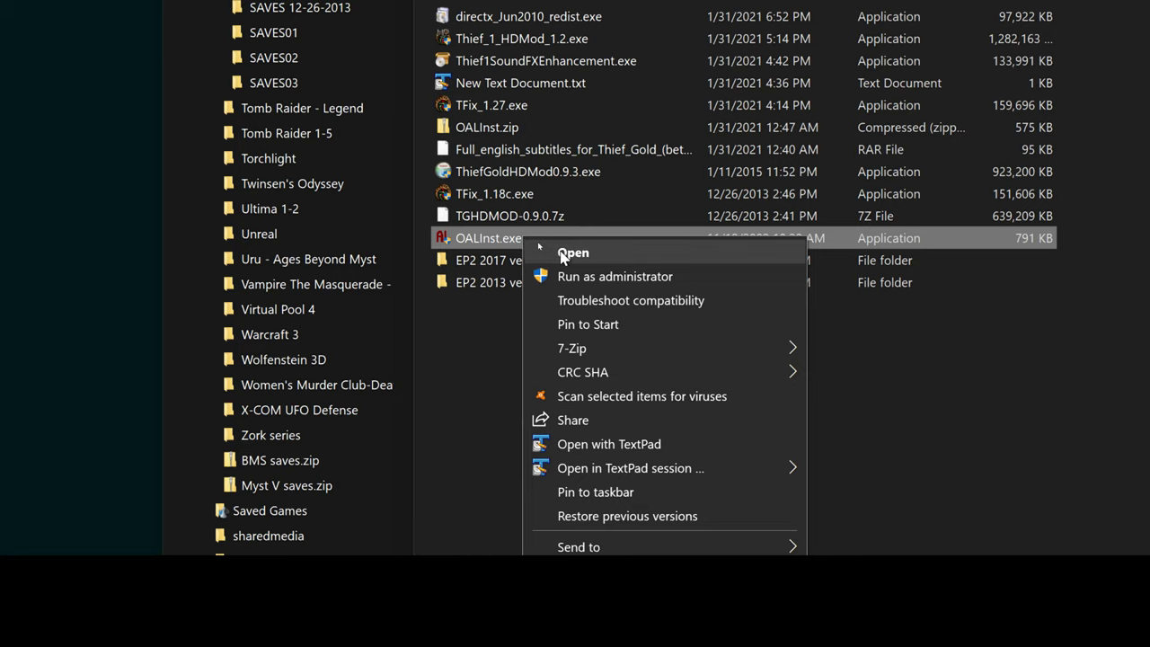
click(565, 250)
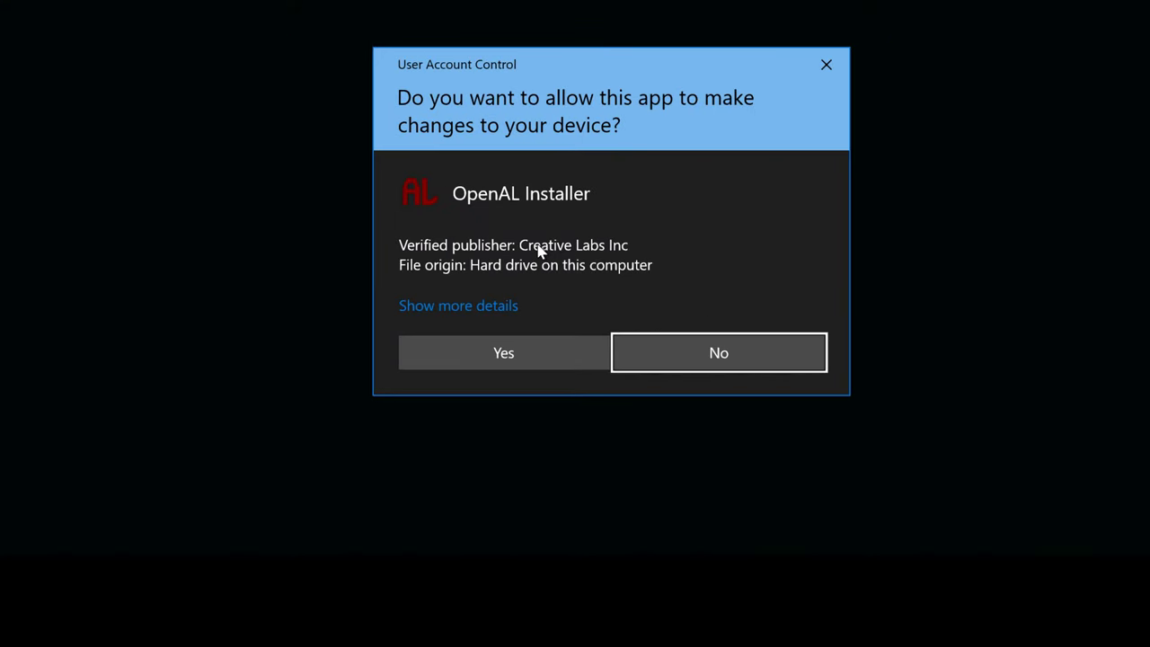
click(512, 356)
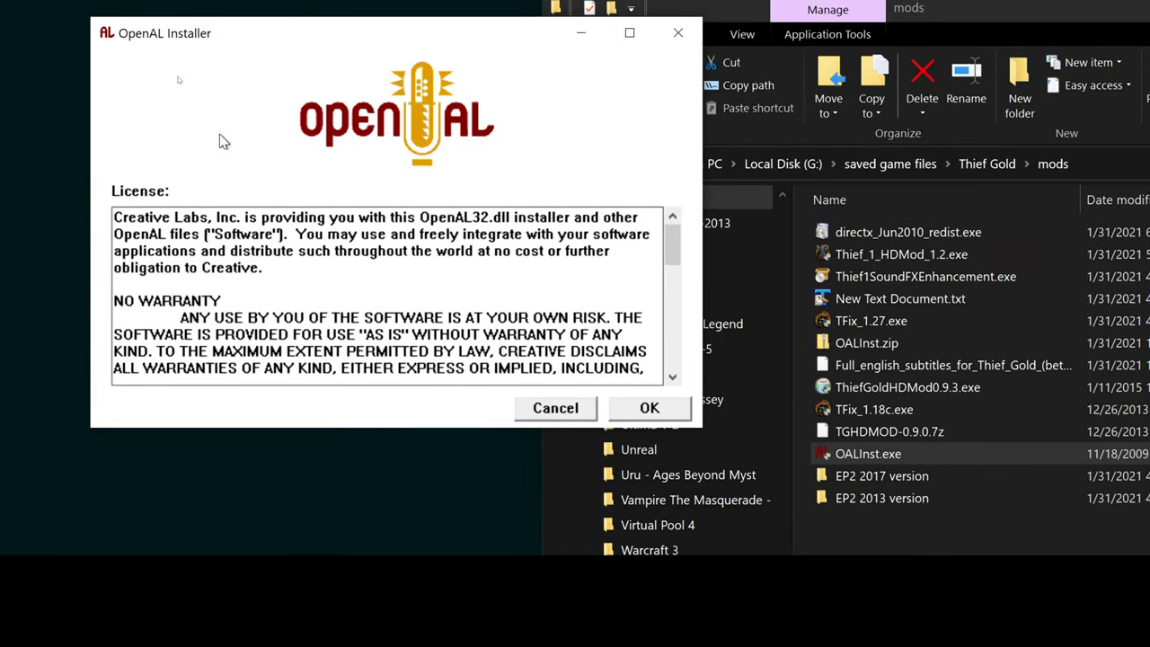
Accept the OpenAL license, complete the installation and dismiss the installer's completion message.
click(640, 411)
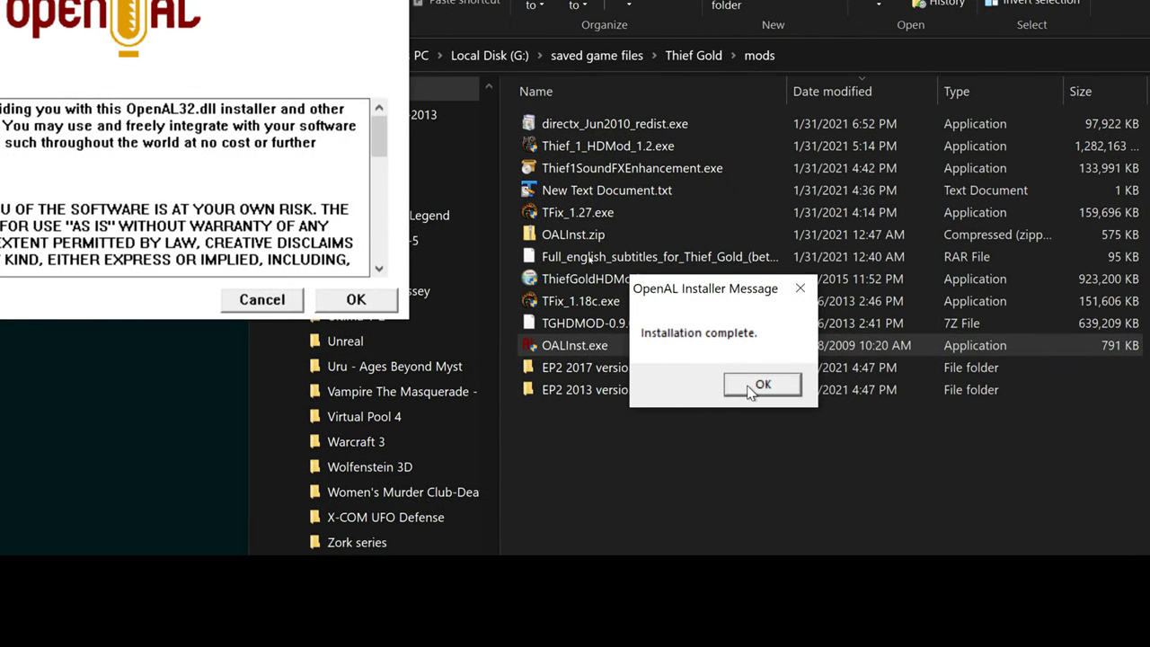
click(755, 387)
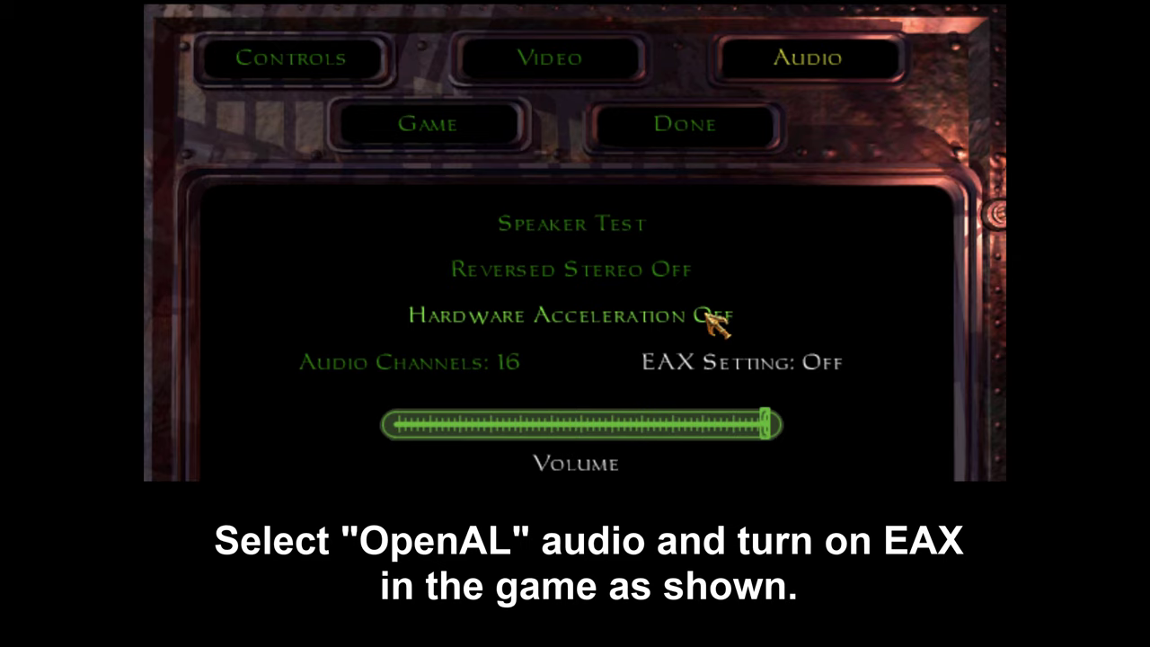
Set Hardware Acceleration to OpenAL in Thief Gold's in-game audio options.
click(669, 320)
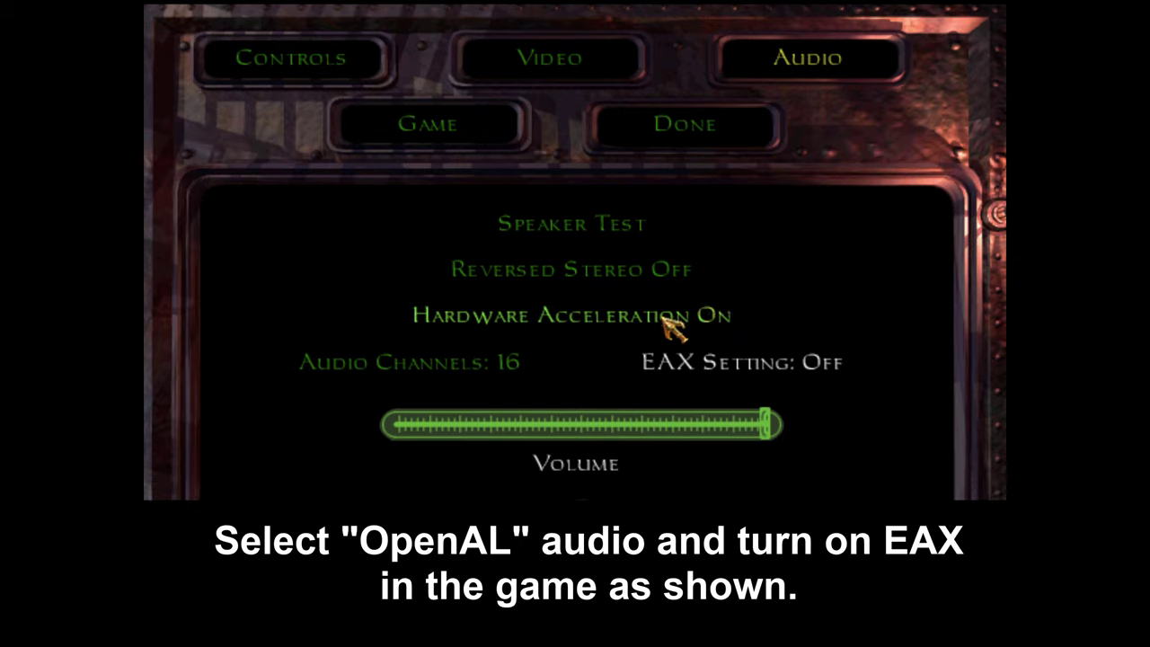
click(651, 319)
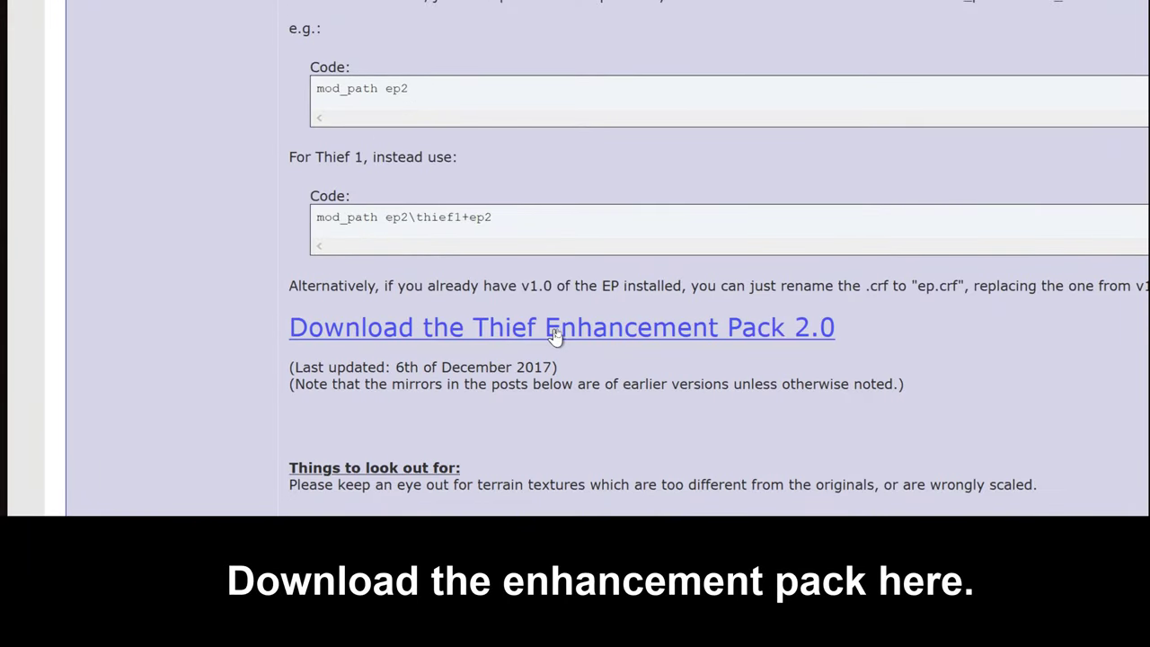
Download the Thief Enhancement Pack 2.0 through the link in the forum post.
click(554, 334)
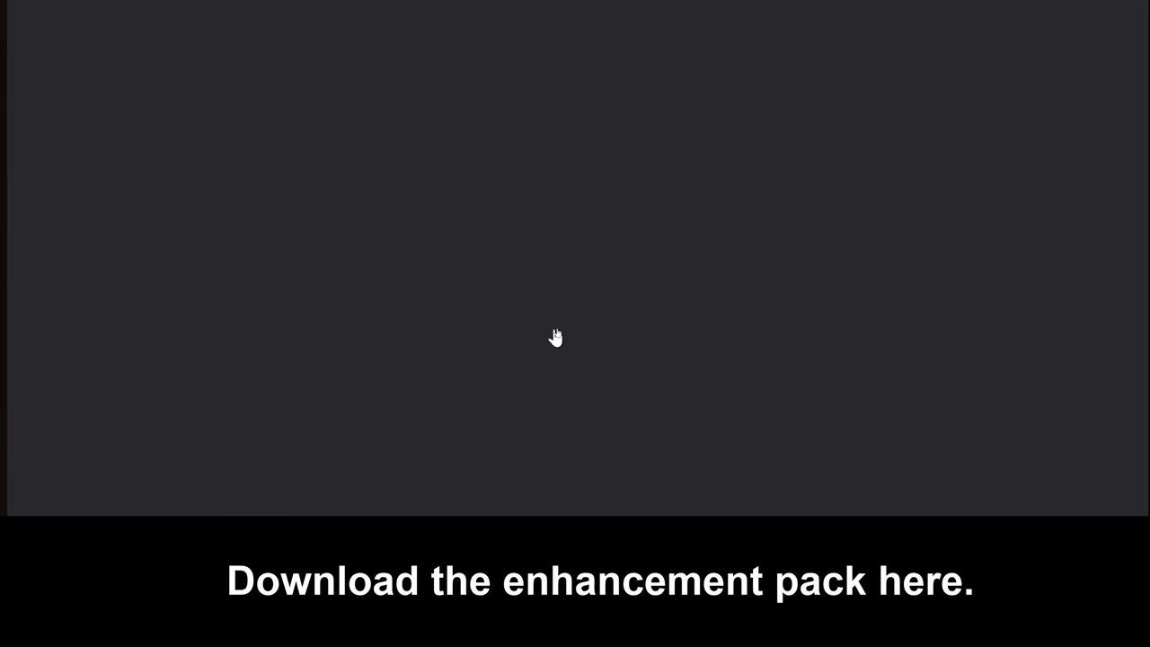
click(587, 254)
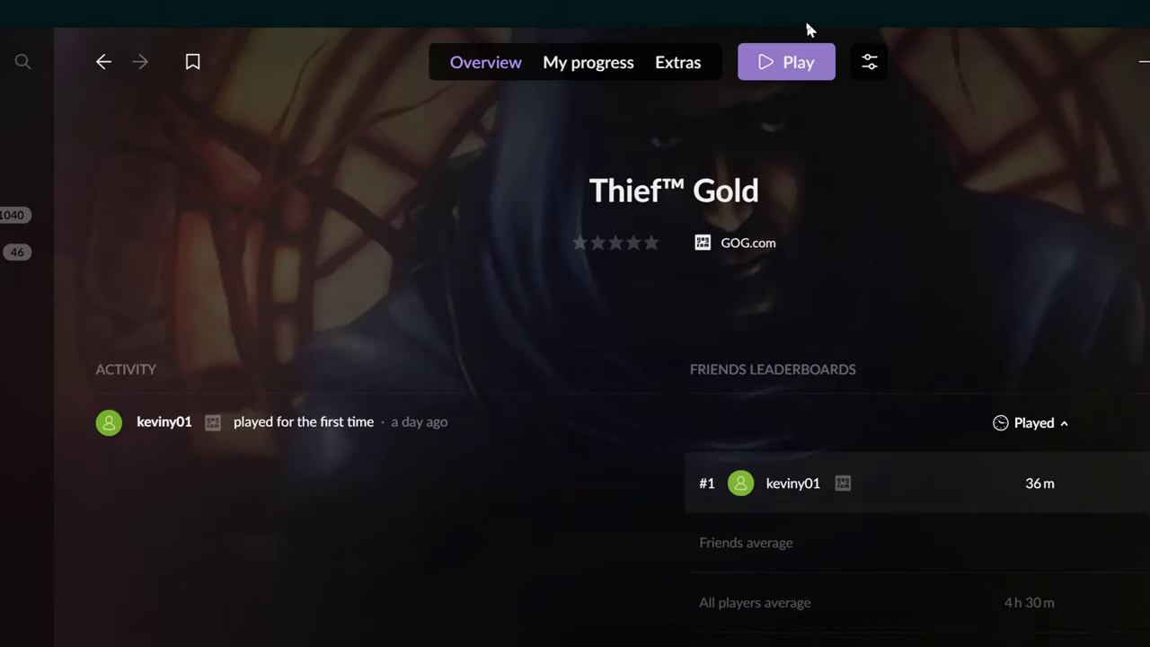
Switch to GOG Galaxy and show Thief Gold's installation folder.
click(868, 70)
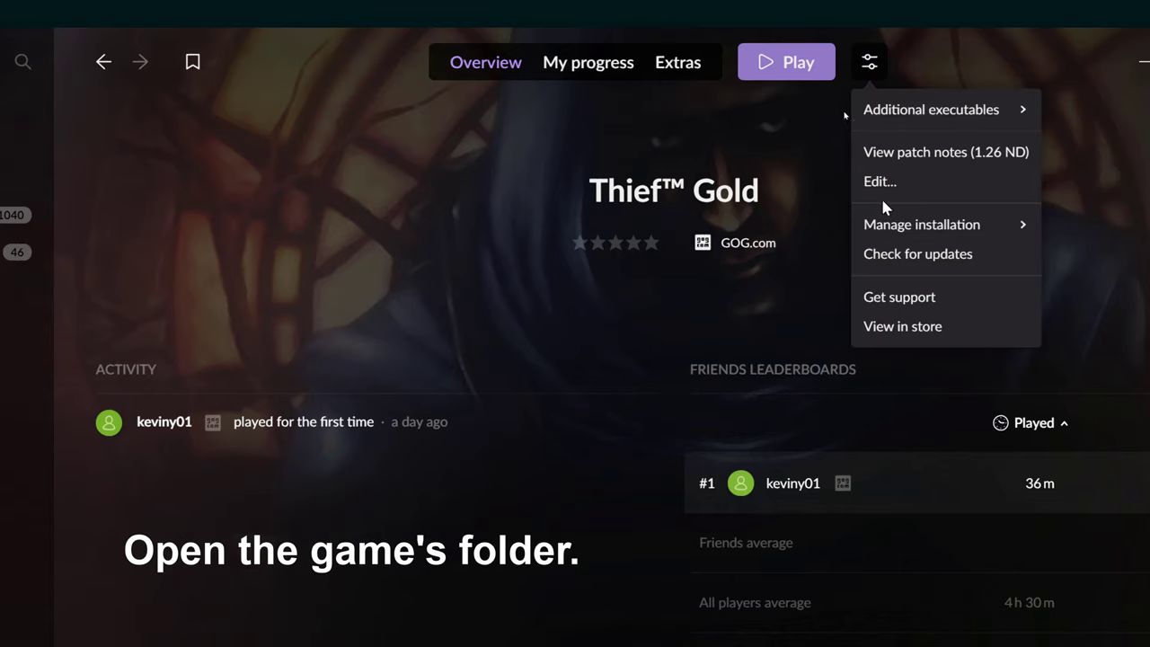
mouse_move(895, 230)
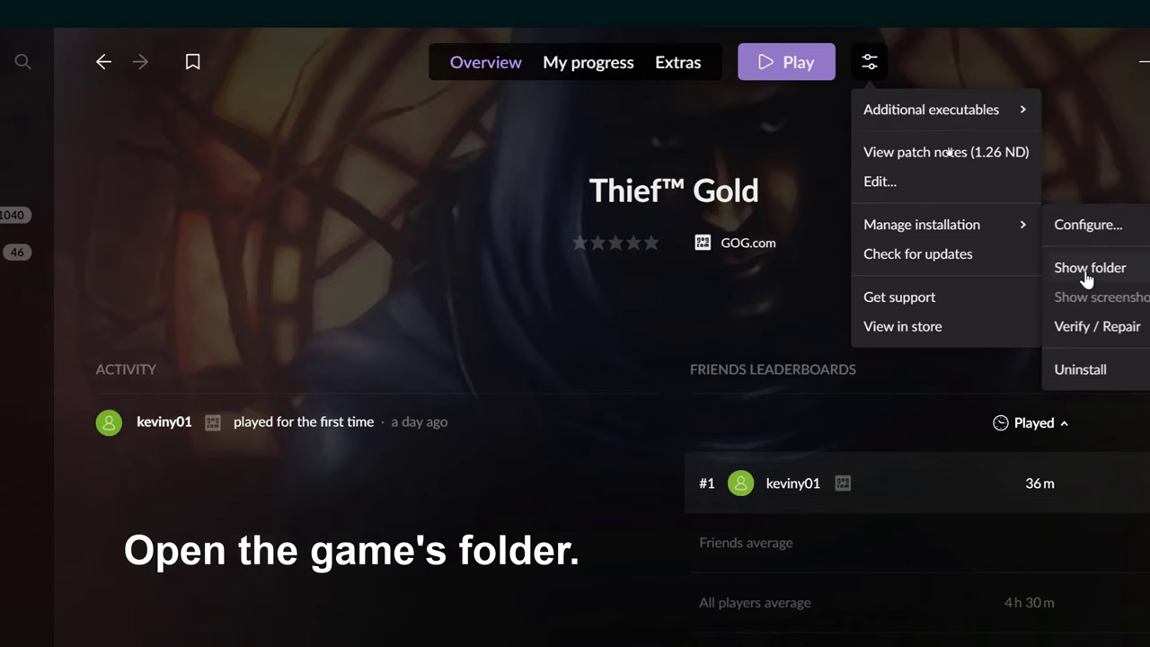